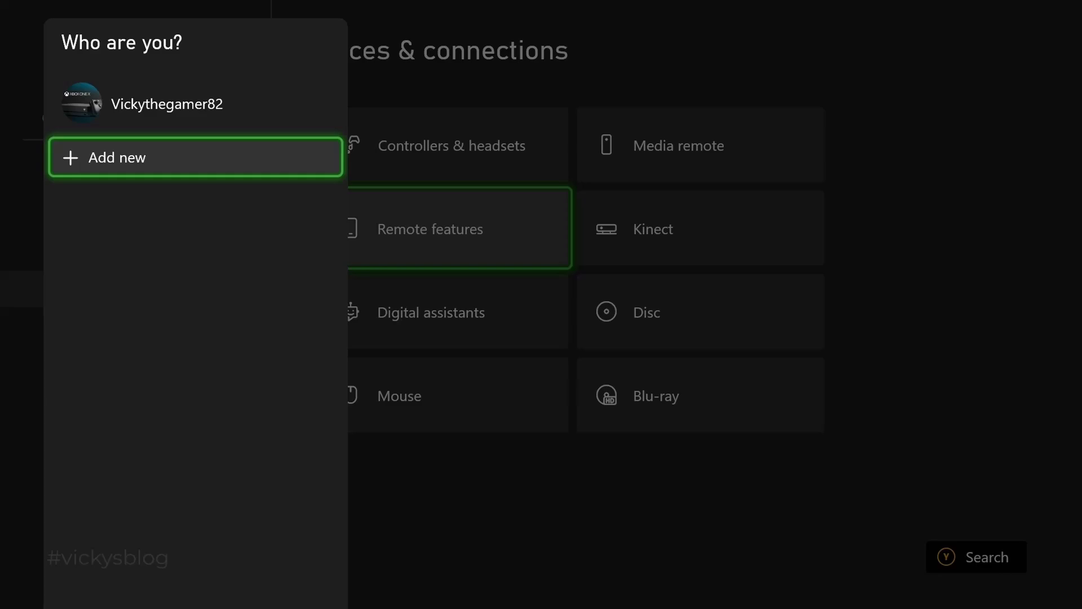
Step: Start signing in with the existing gamer profile and look through the sign-in options
{"action": "key", "text": "Up"}
{"action": "key", "text": "Return"}
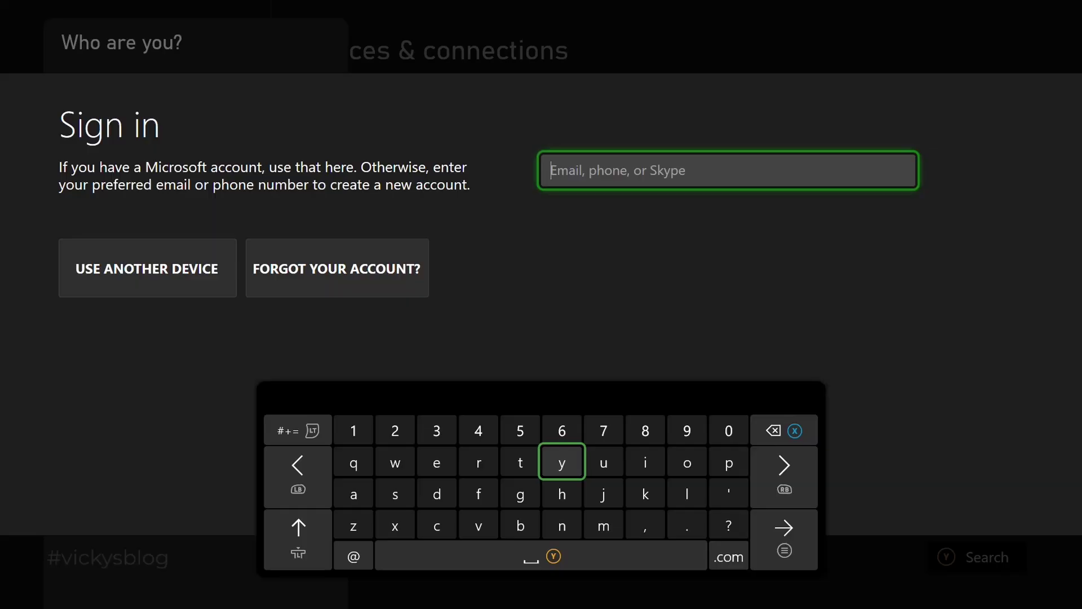
{"action": "key", "text": "Down"}
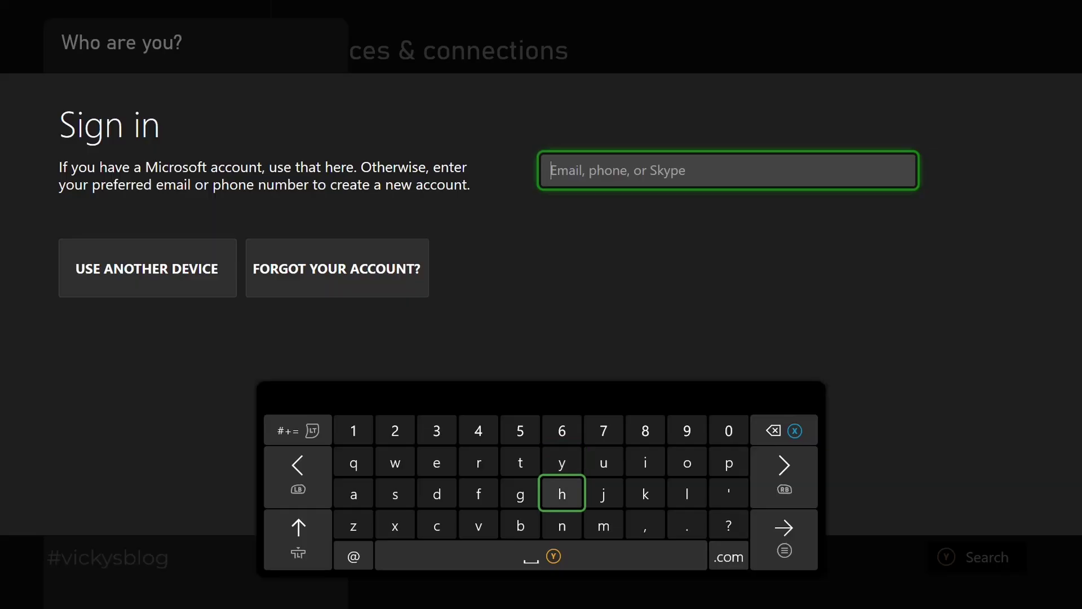
{"action": "key", "text": "Escape"}
{"action": "key", "text": "Down"}
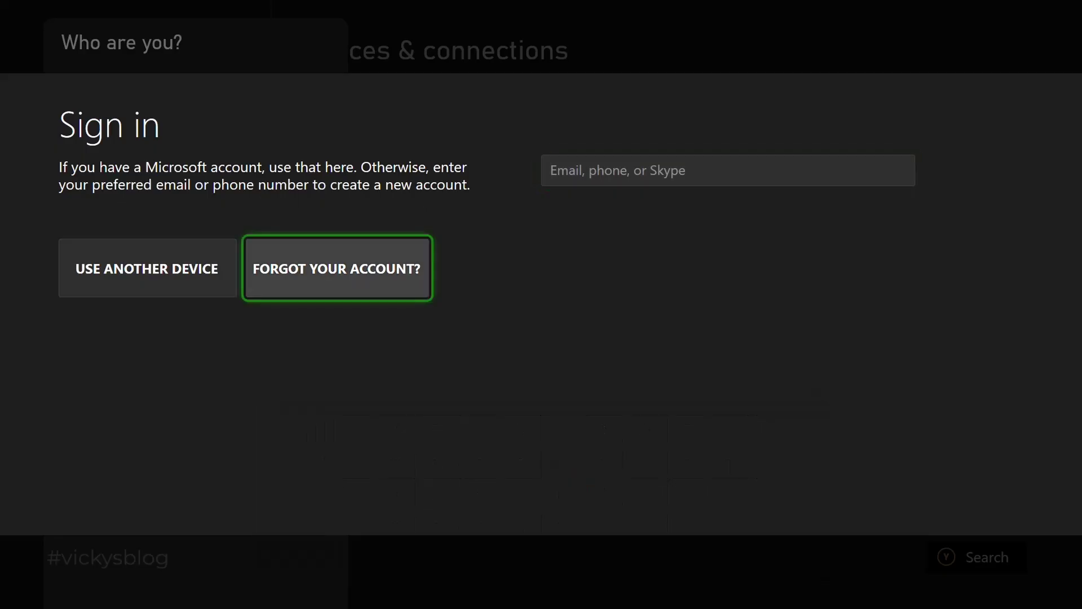
{"action": "key", "text": "Left"}
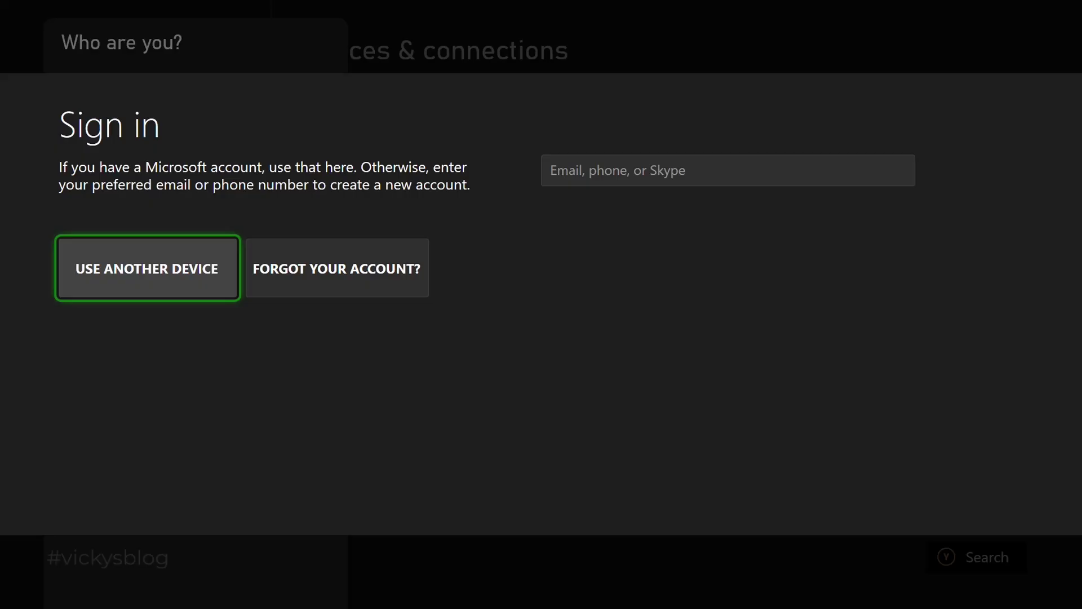
Step: Go back to the email field, then leave the sign-in screen without signing in
{"action": "key", "text": "Up"}
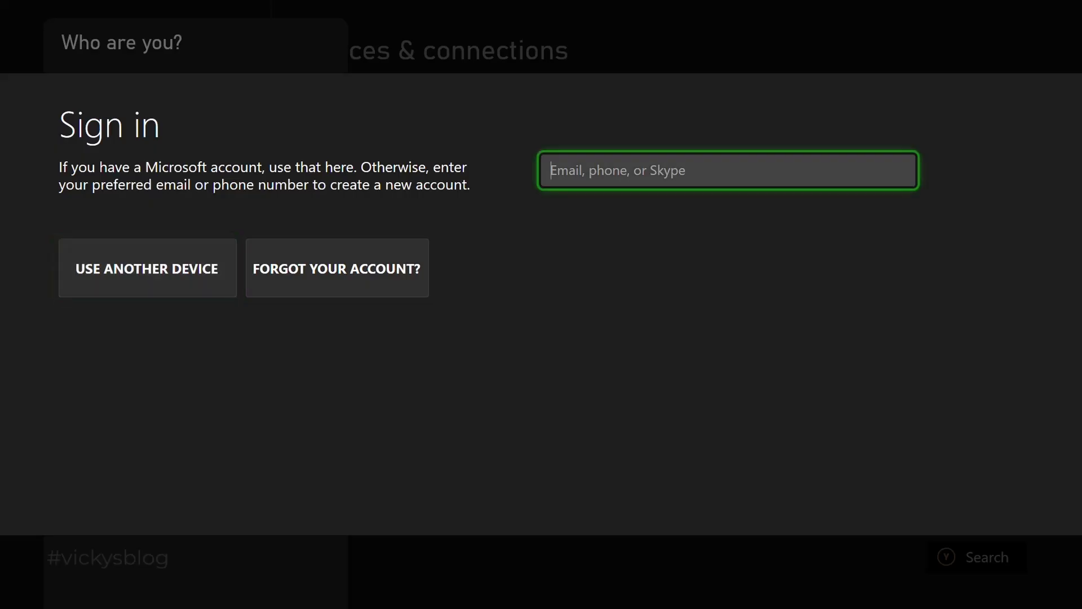
{"action": "key", "text": "Return"}
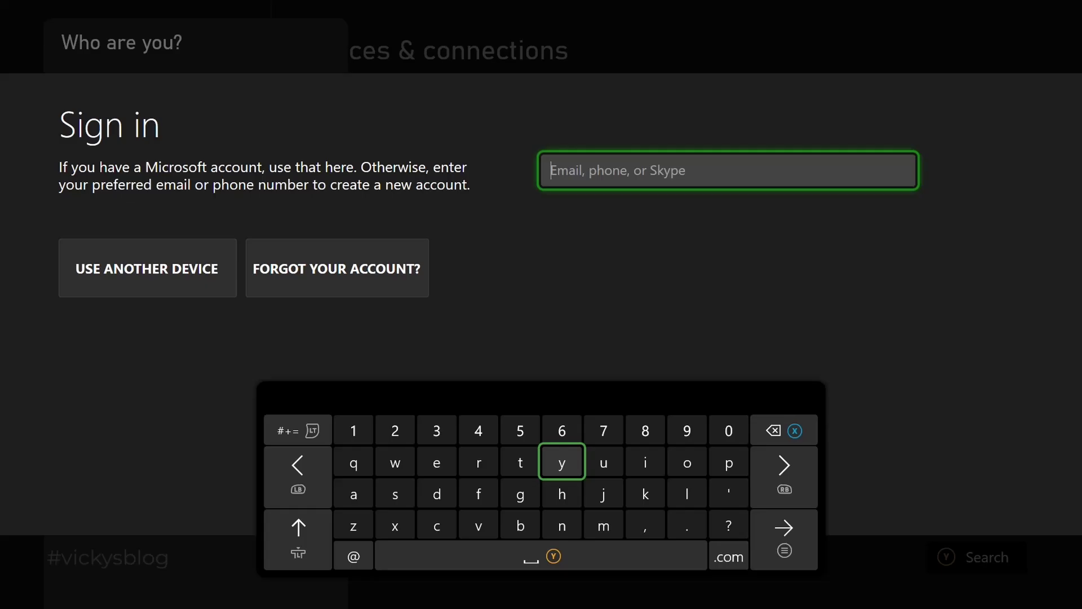
{"action": "key", "text": "Escape"}
{"action": "key", "text": "Escape"}
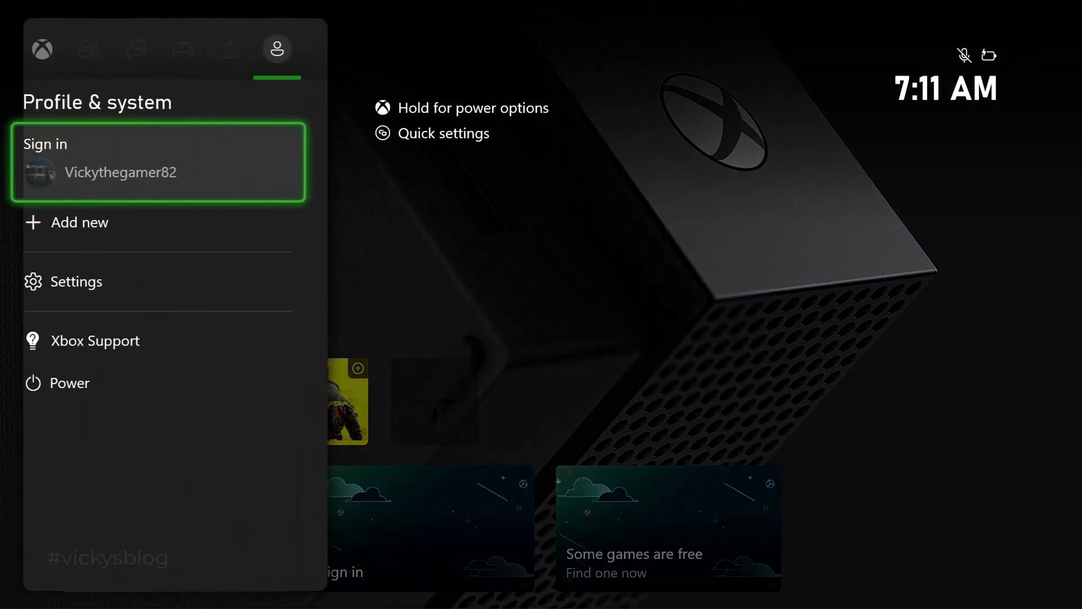
Step: Open the console Settings and go to the Account category
{"action": "key", "text": "Down"}
{"action": "key", "text": "Down"}
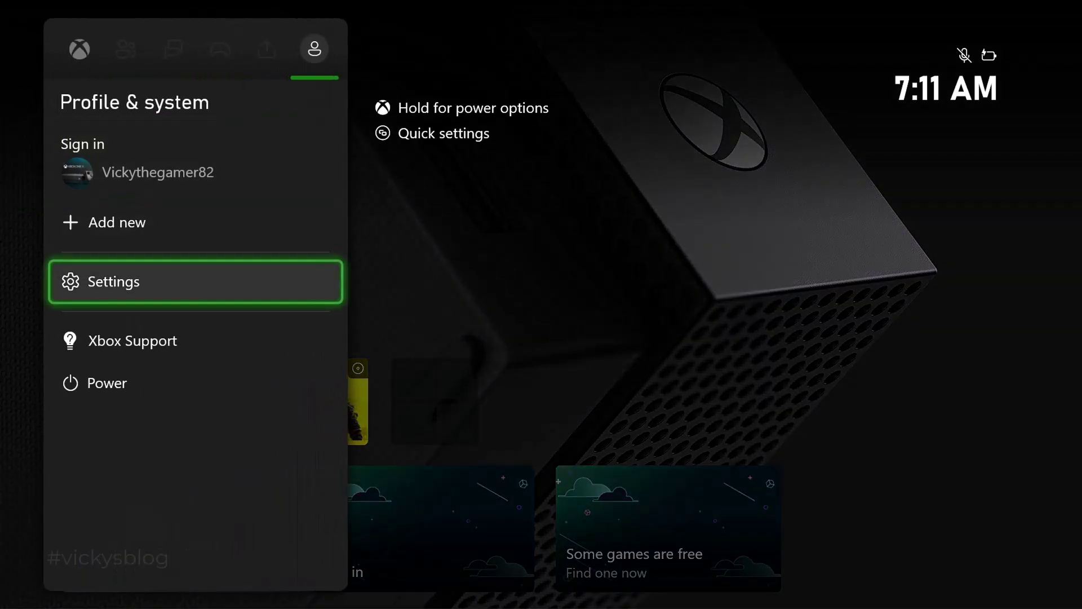
{"action": "key", "text": "Return"}
{"action": "key", "text": "Right"}
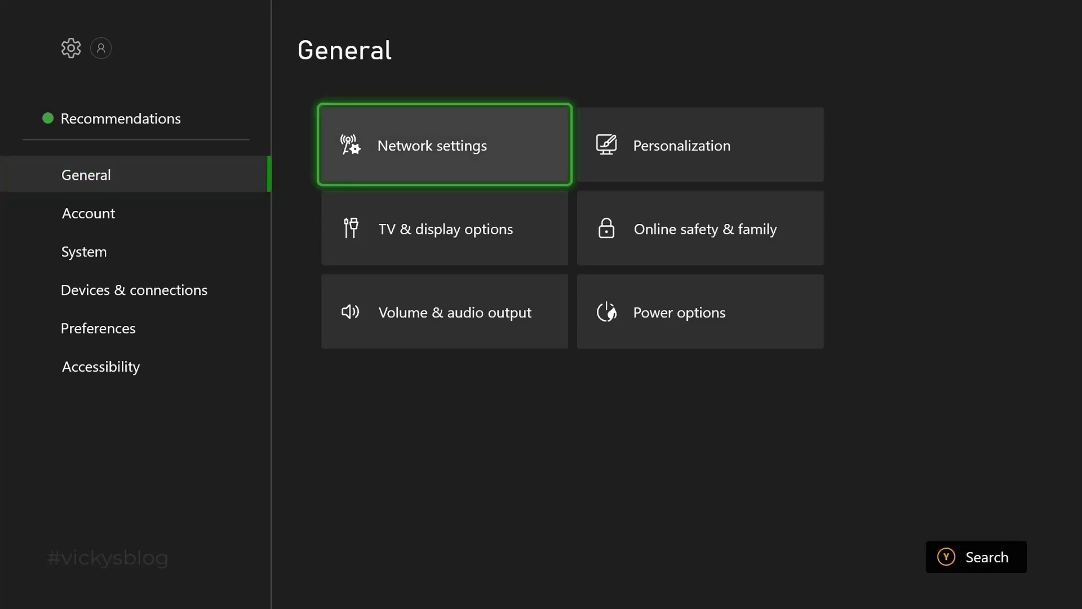
{"action": "key", "text": "Left"}
{"action": "key", "text": "Down"}
{"action": "key", "text": "Down"}
{"action": "key", "text": "Down"}
{"action": "key", "text": "Up"}
{"action": "key", "text": "Up"}
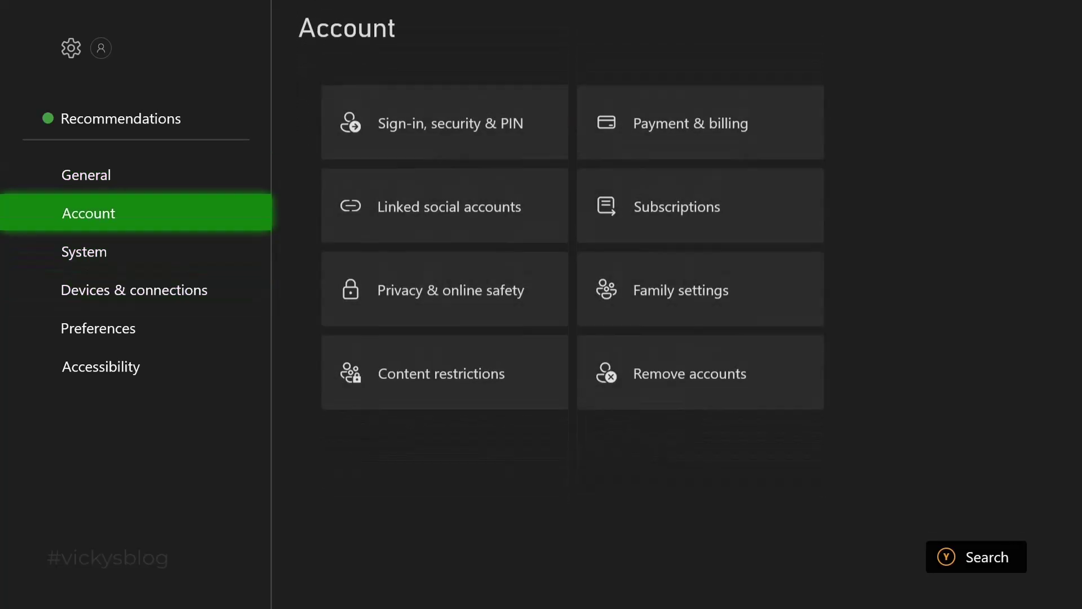
Step: Remove the saved profile from the console through Remove accounts
{"action": "key", "text": "Right"}
{"action": "key", "text": "Right"}
{"action": "key", "text": "Down"}
{"action": "key", "text": "Down"}
{"action": "key", "text": "Down"}
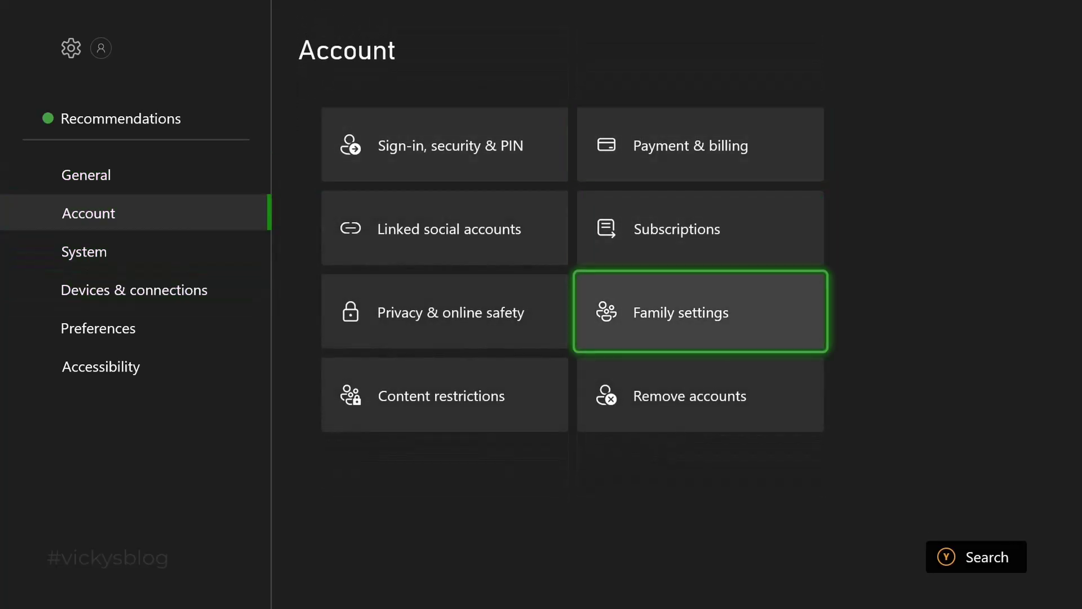
{"action": "key", "text": "Return"}
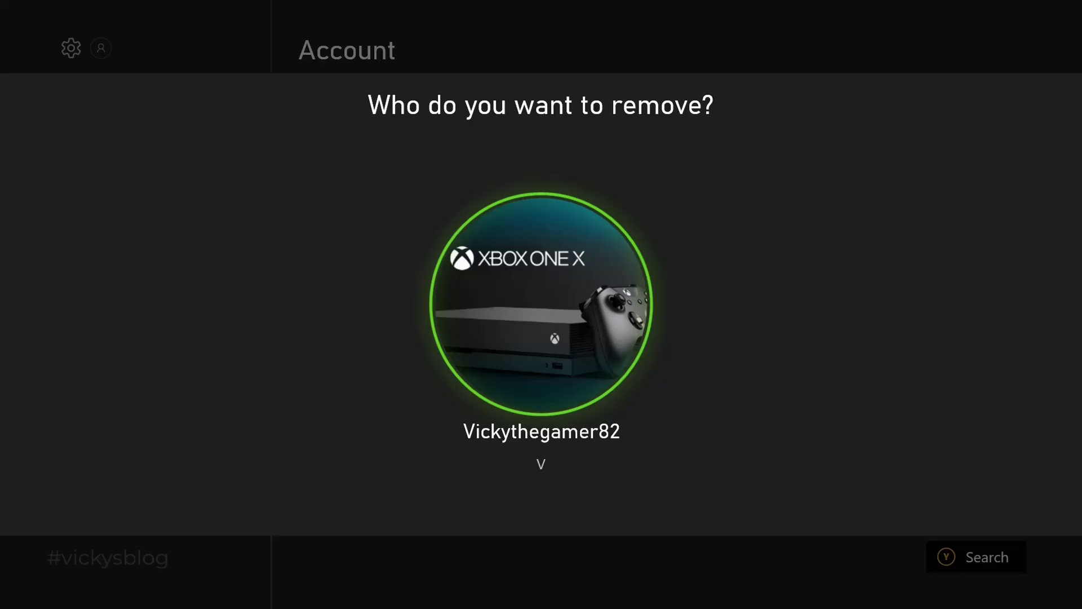
{"action": "key", "text": "Return"}
{"action": "key", "text": "Left"}
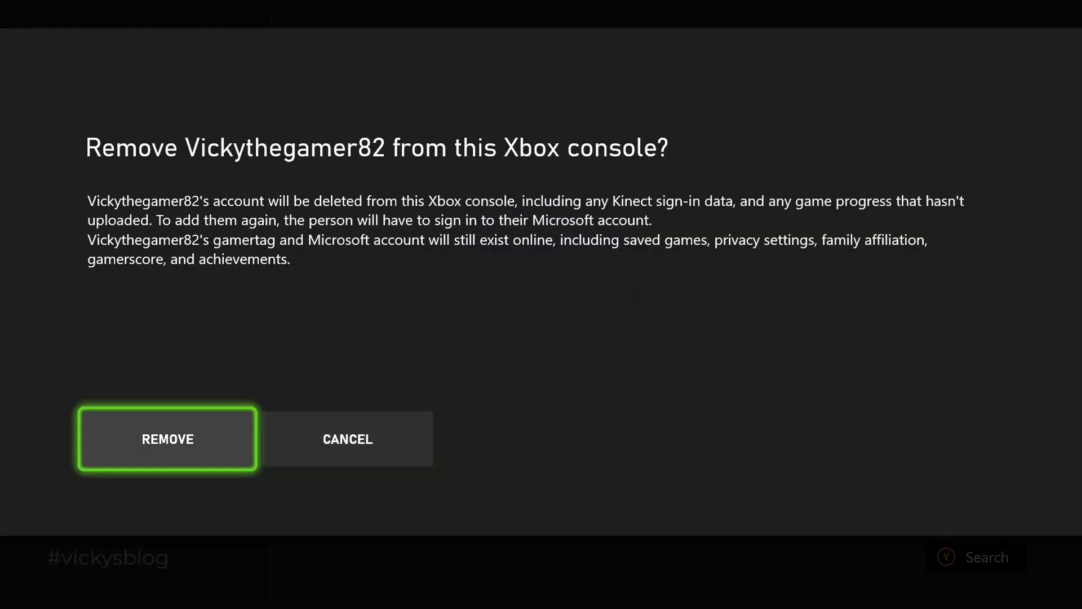
{"action": "key", "text": "Return"}
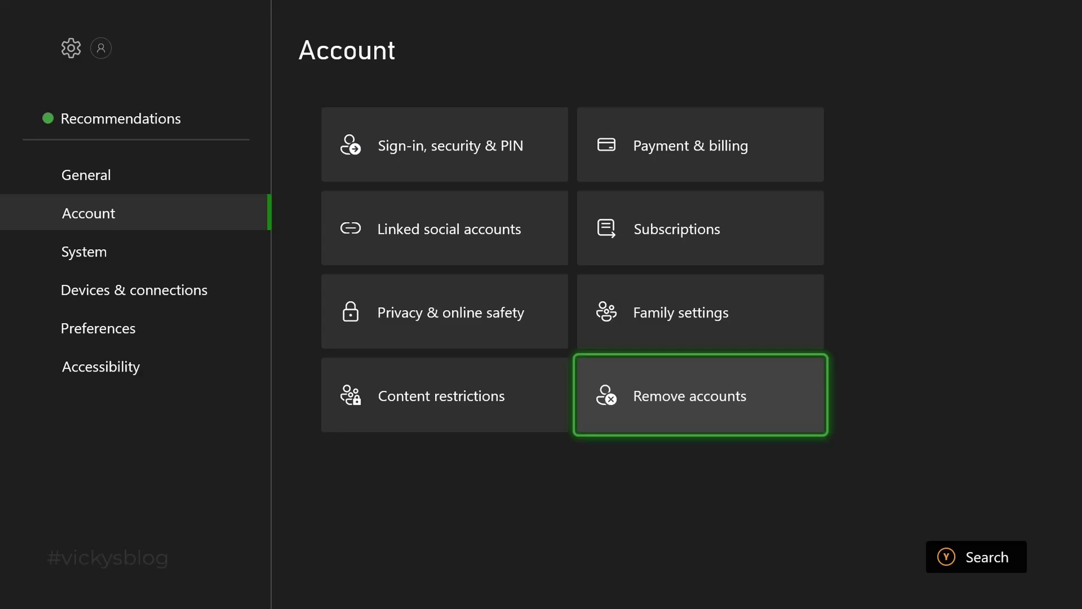
Step: From Home, open the Profile & system guide and choose Add new
{"action": "key", "text": "Left"}
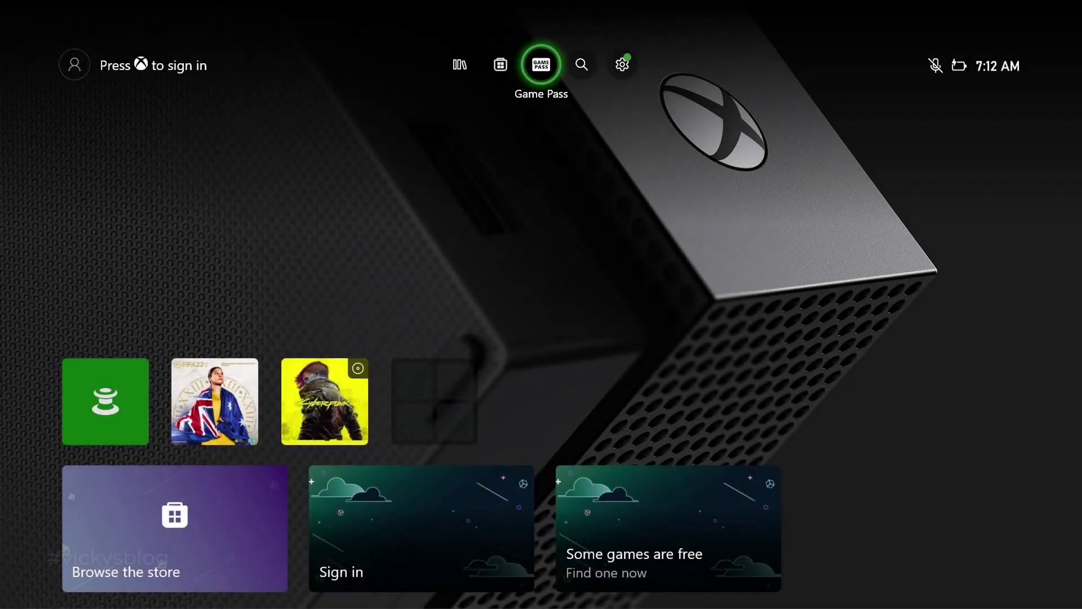
{"action": "key", "text": "Left"}
{"action": "key", "text": "Left"}
{"action": "key", "text": "Left"}
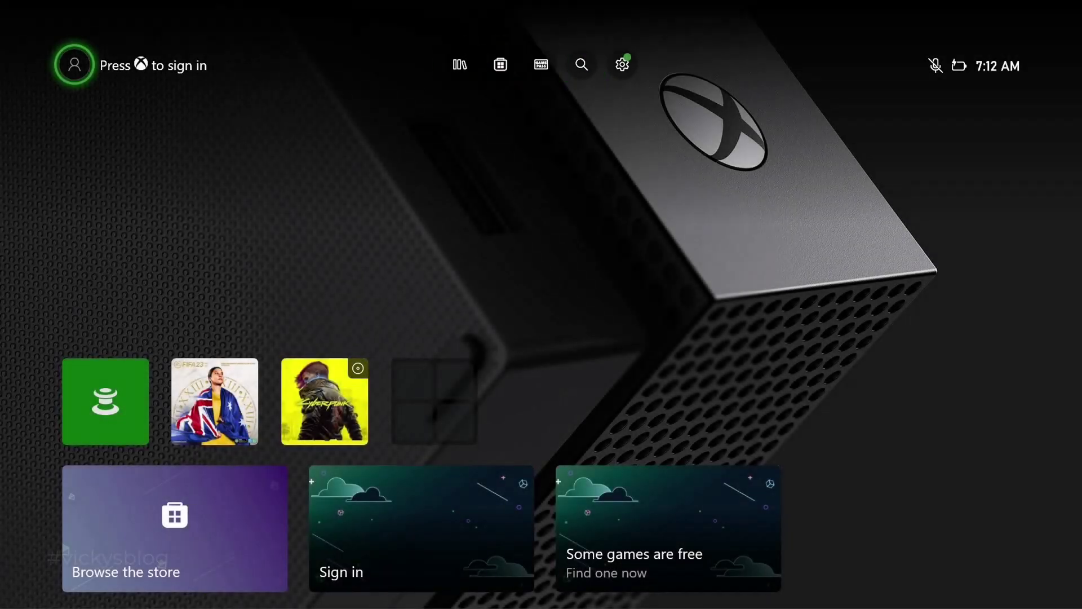
{"action": "key", "text": "Return"}
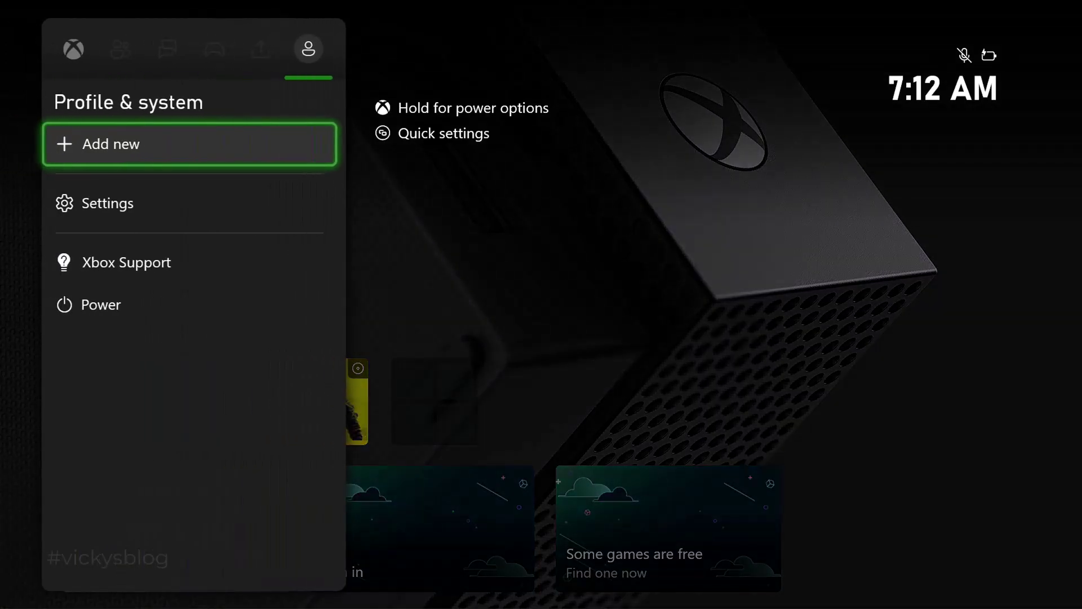
{"action": "key", "text": "Down"}
{"action": "key", "text": "Up"}
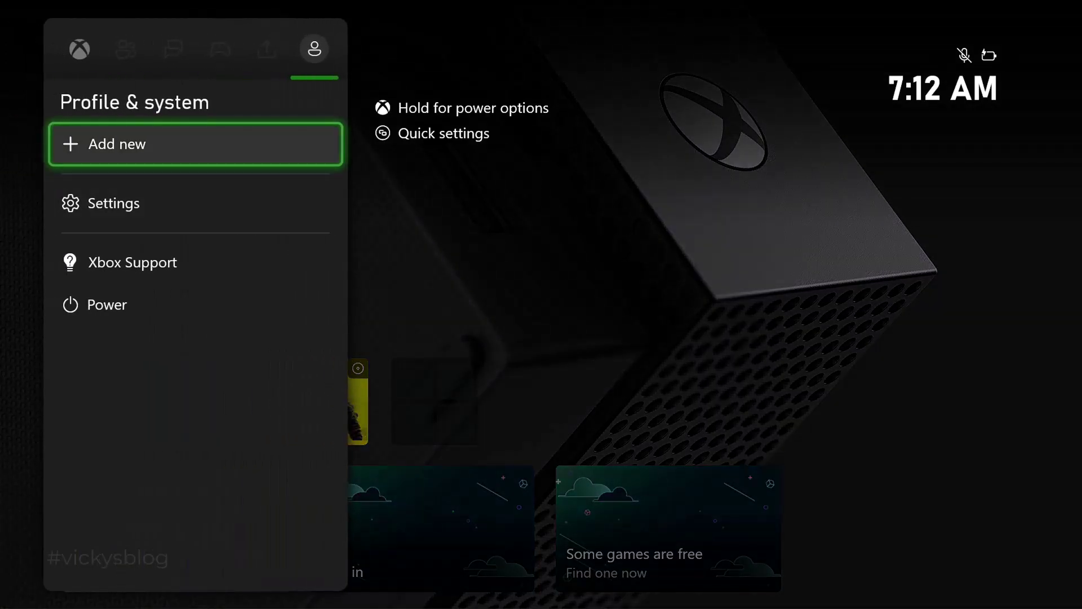
{"action": "key", "text": "Return"}
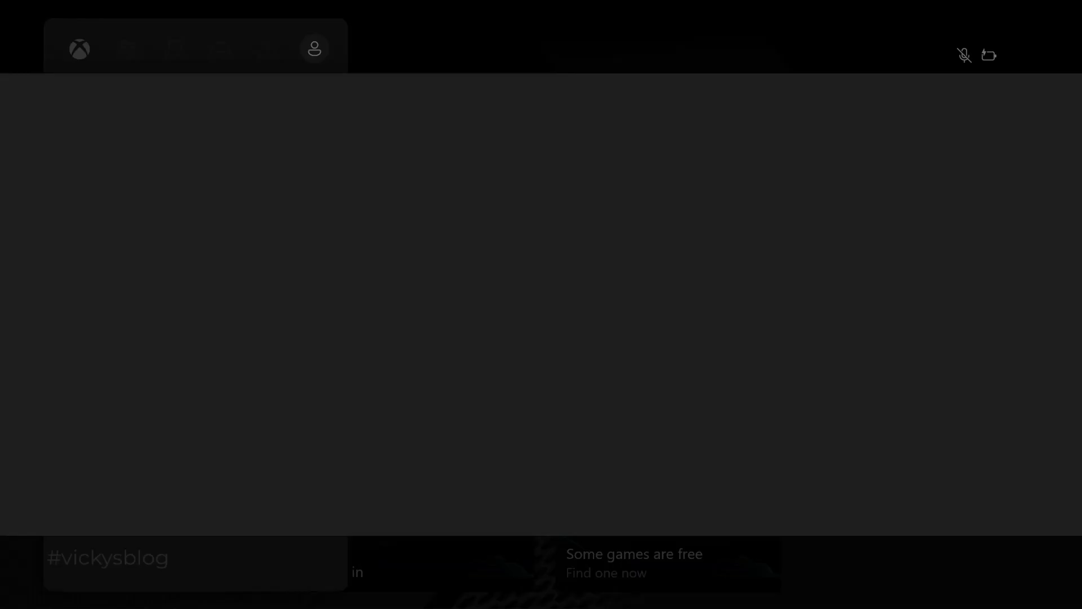
Step: Dismiss the on-screen keyboard and choose USE ANOTHER DEVICE to sign in
{"action": "key", "text": "Right"}
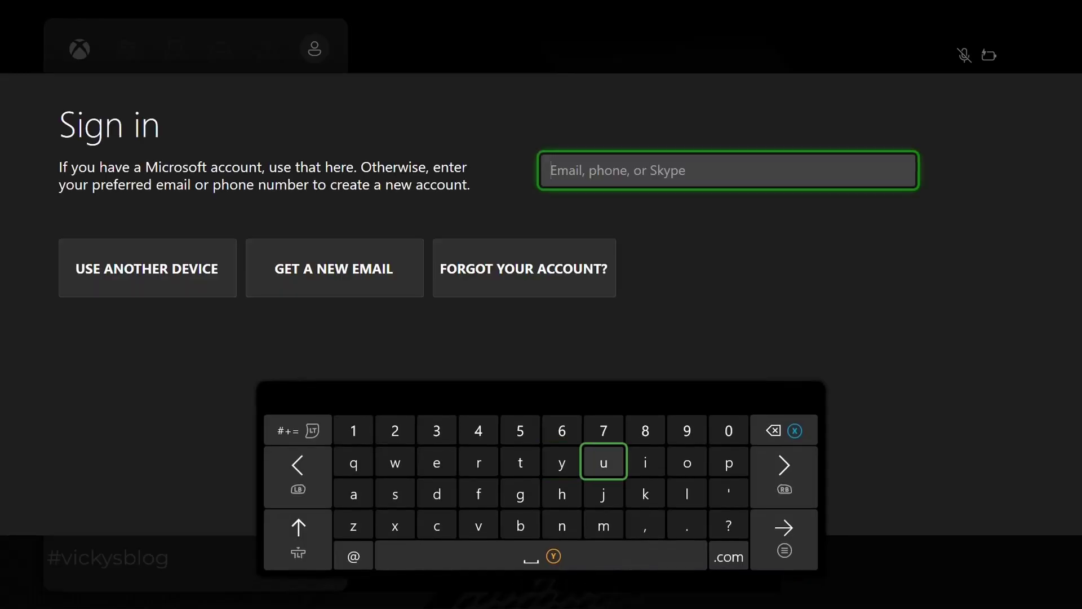
{"action": "key", "text": "Left"}
{"action": "key", "text": "Escape"}
{"action": "key", "text": "Down"}
{"action": "key", "text": "Left"}
{"action": "key", "text": "Left"}
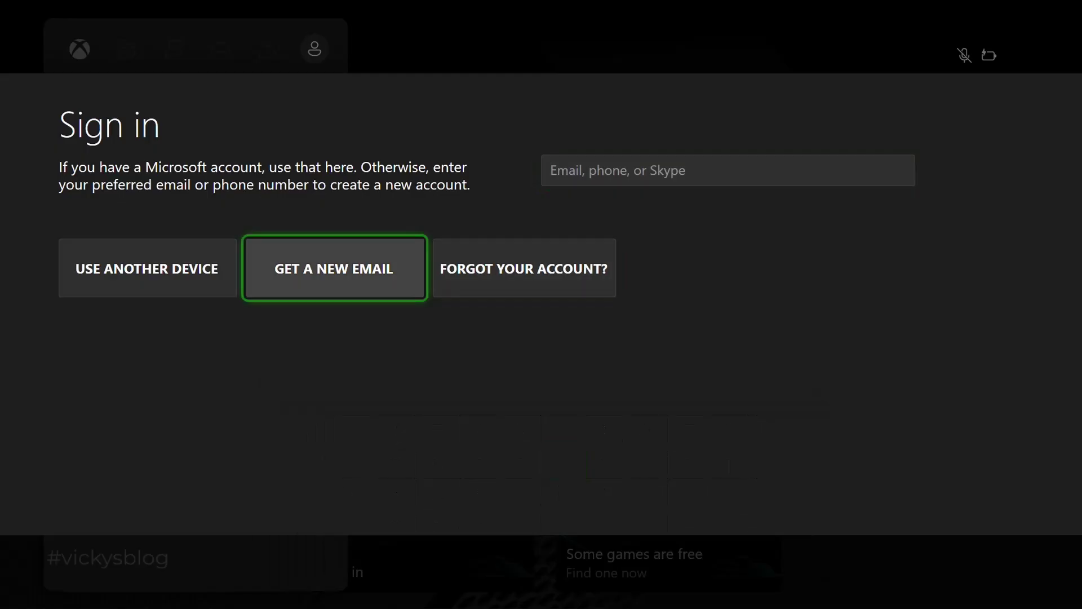
{"action": "key", "text": "Return"}
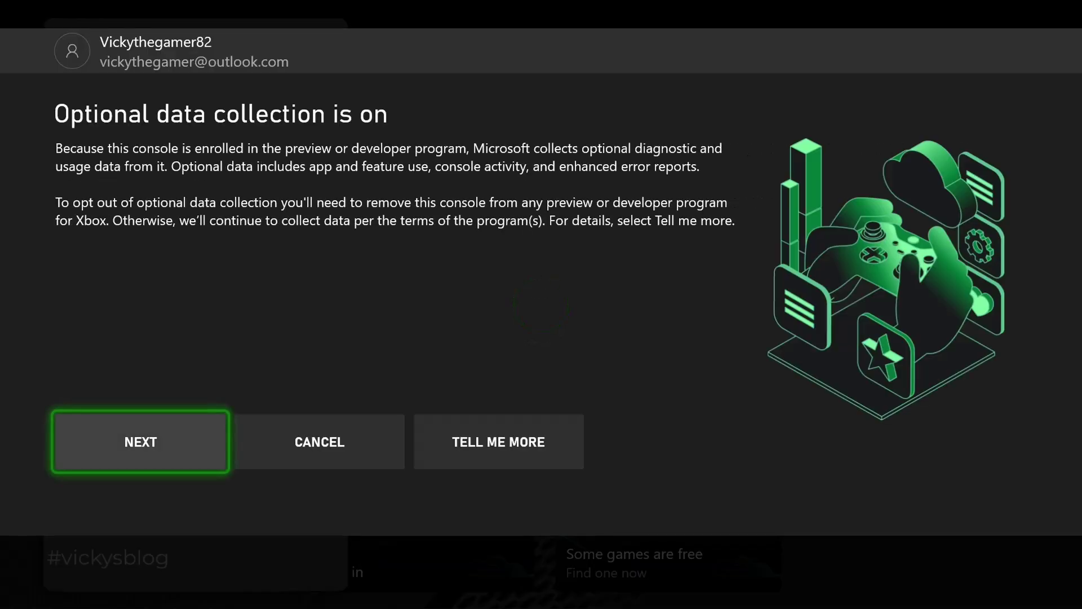
Step: Accept the data collection and publisher notices, then decline the previous Xbox's settings
{"action": "key", "text": "Return"}
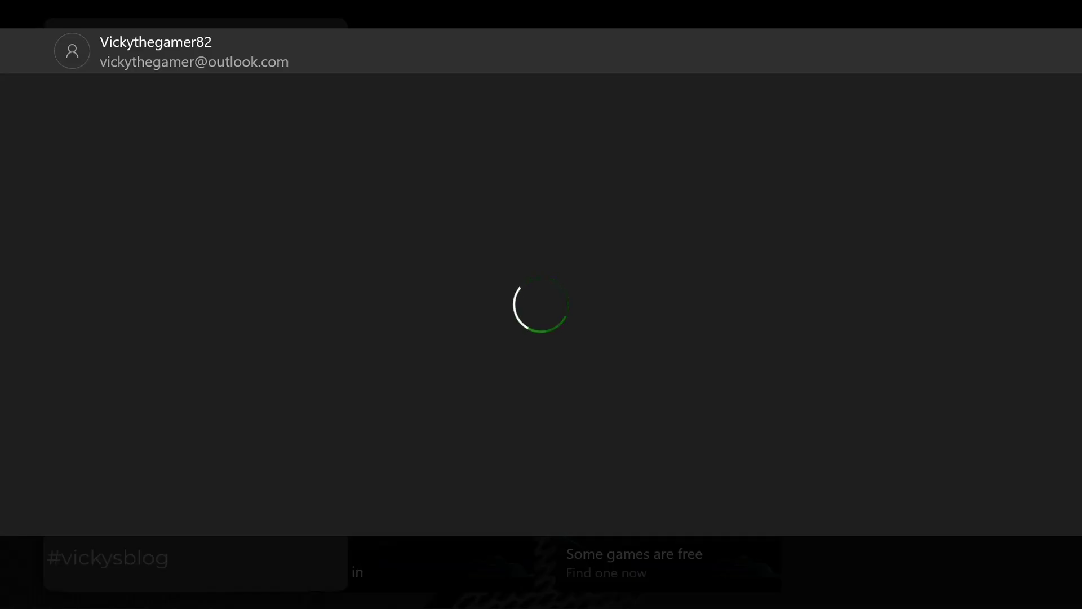
{"action": "key", "text": "Return"}
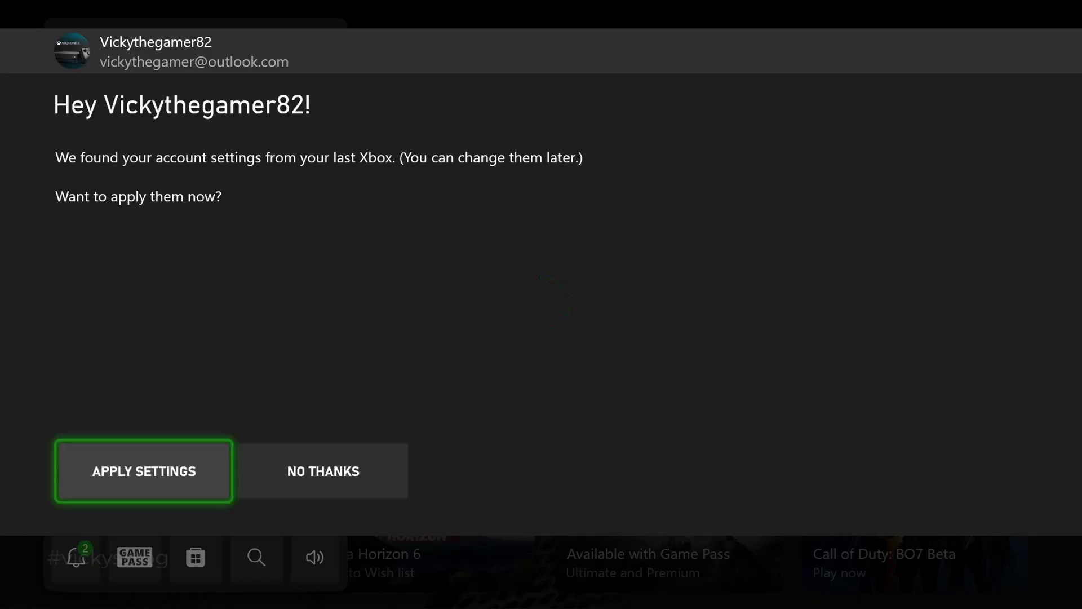
{"action": "key", "text": "Right"}
{"action": "key", "text": "Return"}
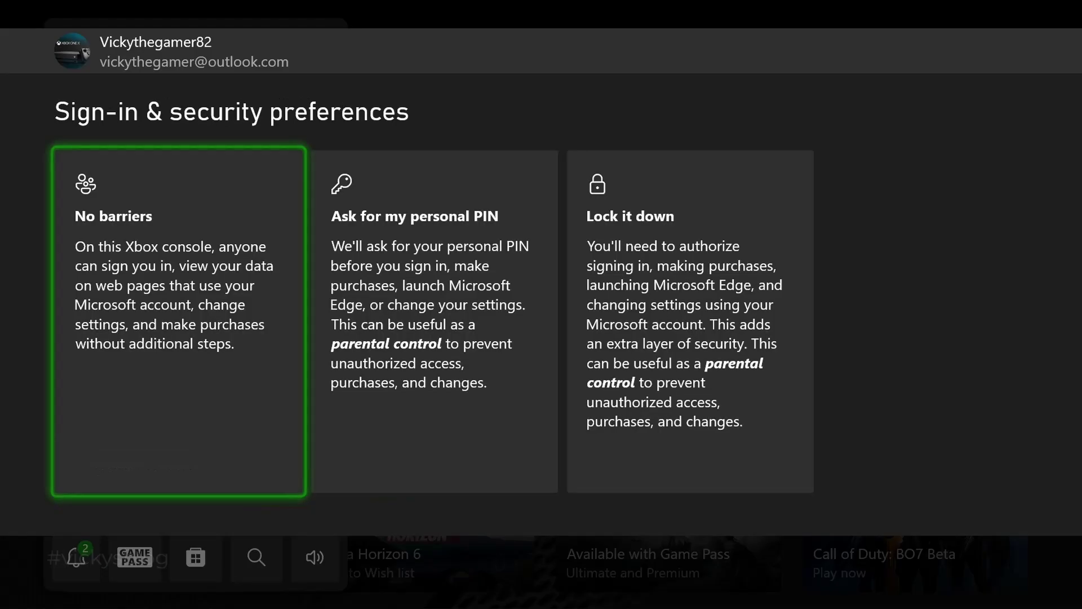
Step: Choose No barriers, Skip This, DON'T CHANGE and I DON'T HAVE ONE to reach Home
{"action": "key", "text": "Return"}
{"action": "key", "text": "Right"}
{"action": "key", "text": "Right"}
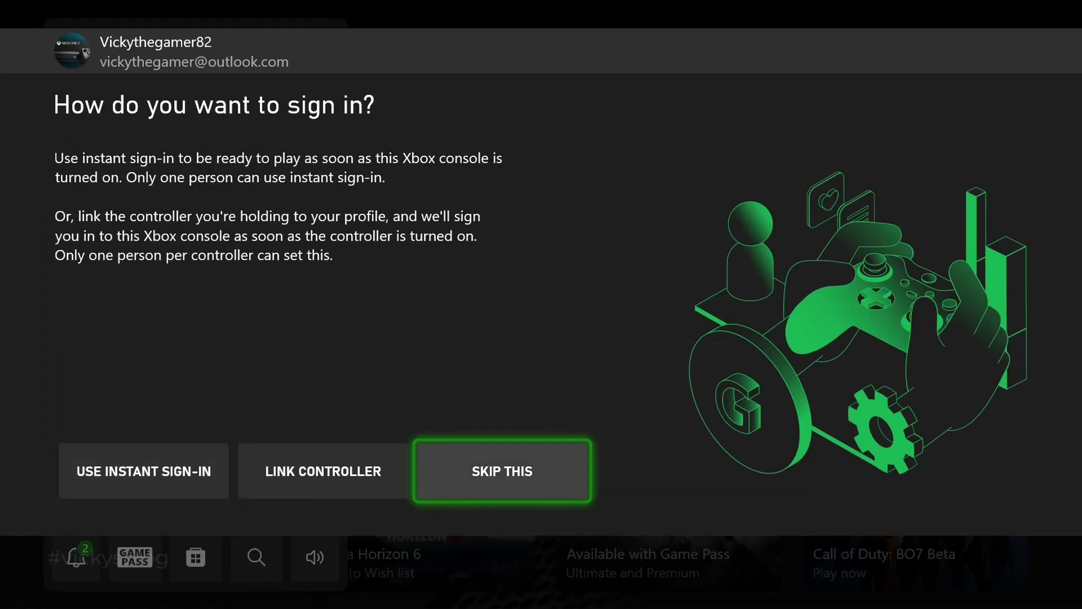
{"action": "key", "text": "Return"}
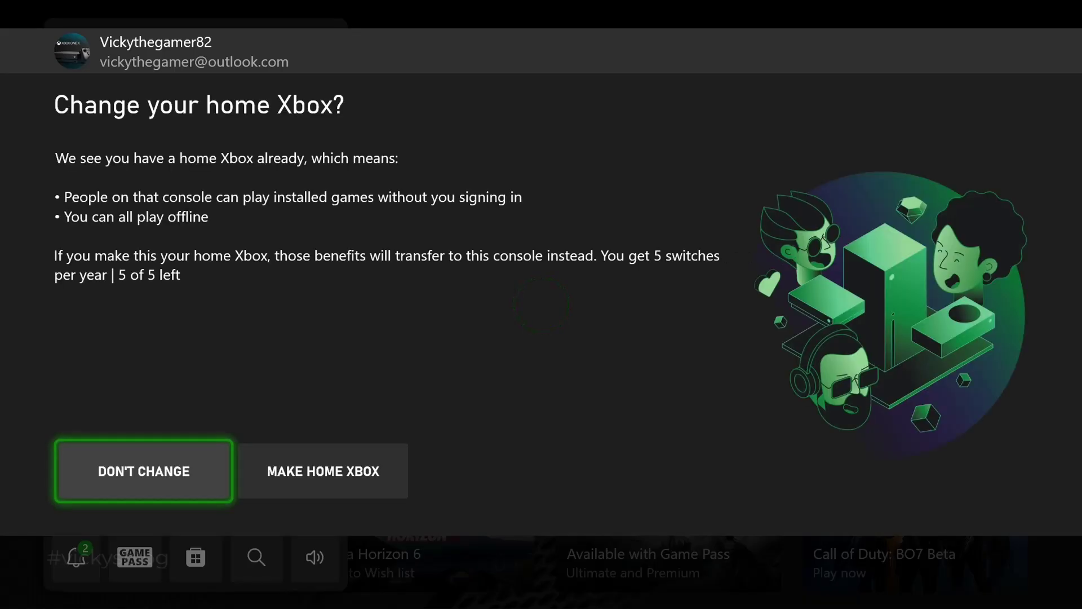
{"action": "key", "text": "Return"}
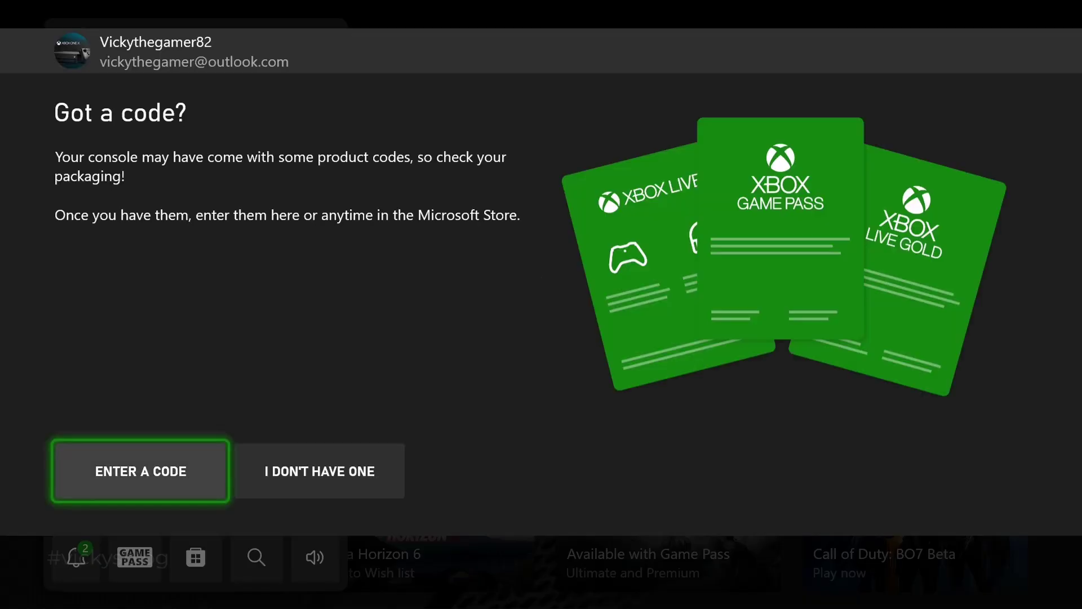
{"action": "key", "text": "Right"}
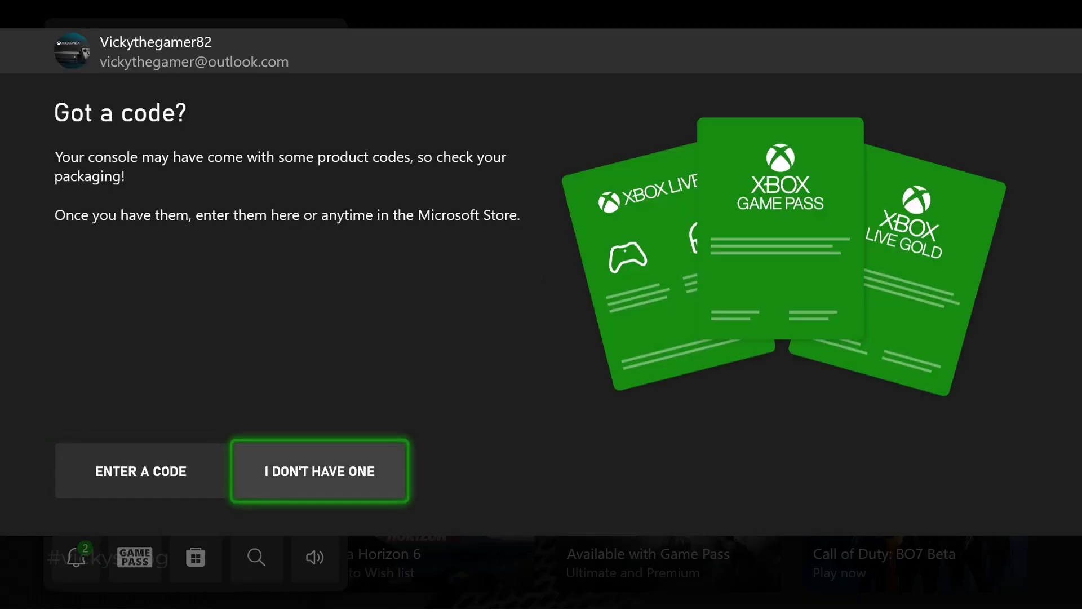
{"action": "key", "text": "Return"}
{"action": "key", "text": "Down"}
{"action": "key", "text": "Up"}
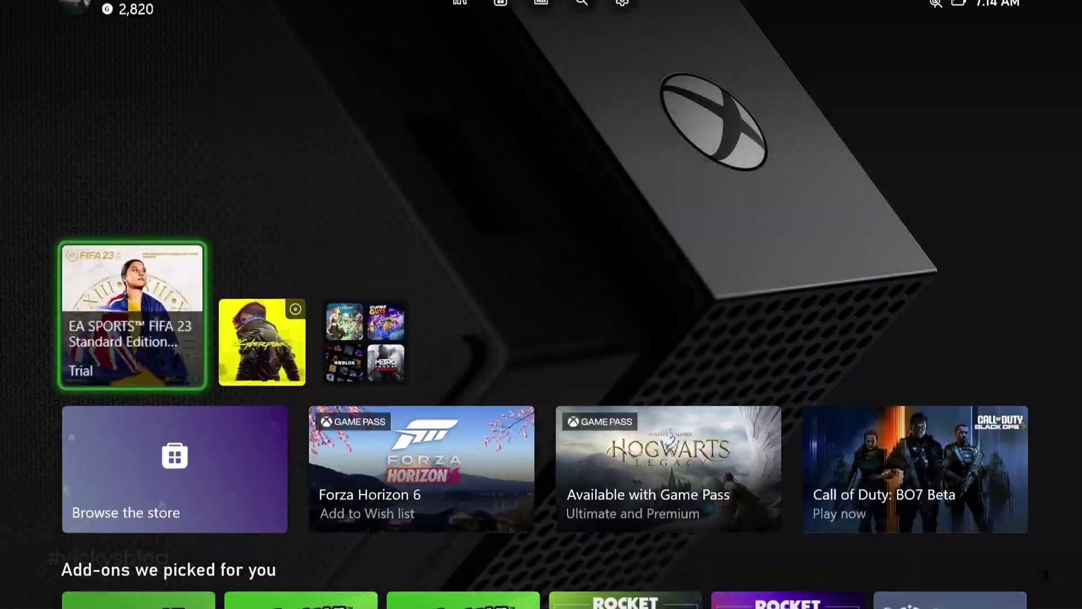
{"action": "key", "text": "Up"}
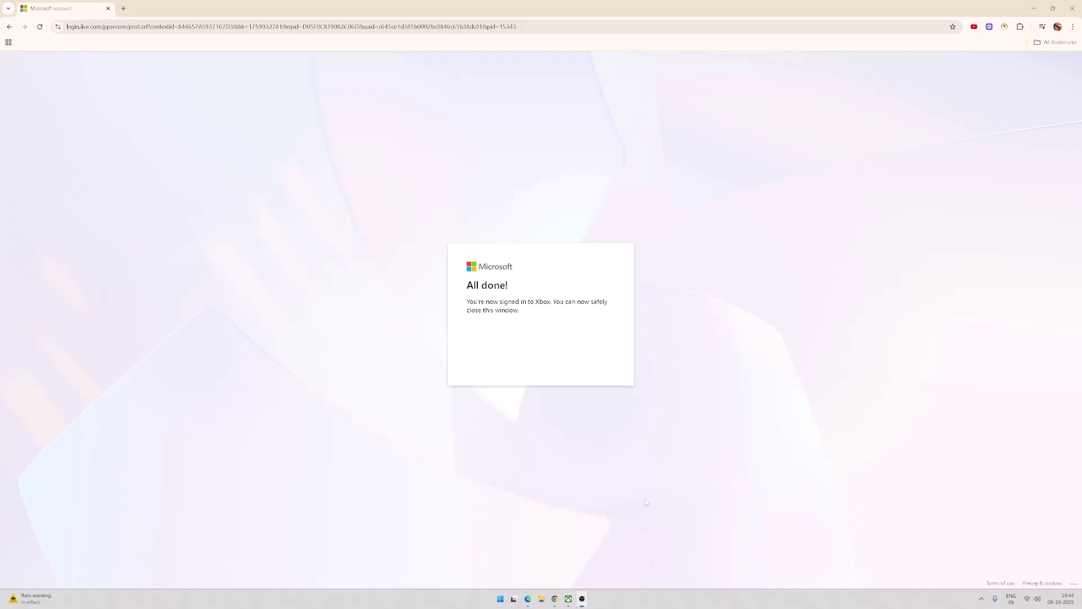
Step: Go to microsoft.com/link in Chrome and type the console's link code into Enter code
{"action": "left_click", "coordinate": [232, 22]}
{"action": "type", "text": "MIC"}
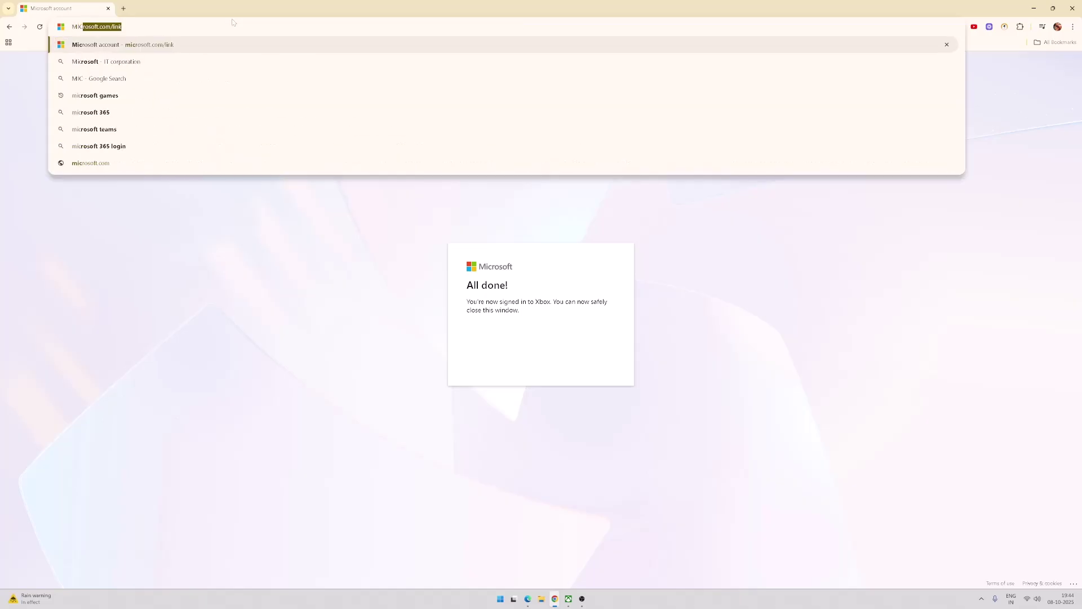
{"action": "key", "text": "Return"}
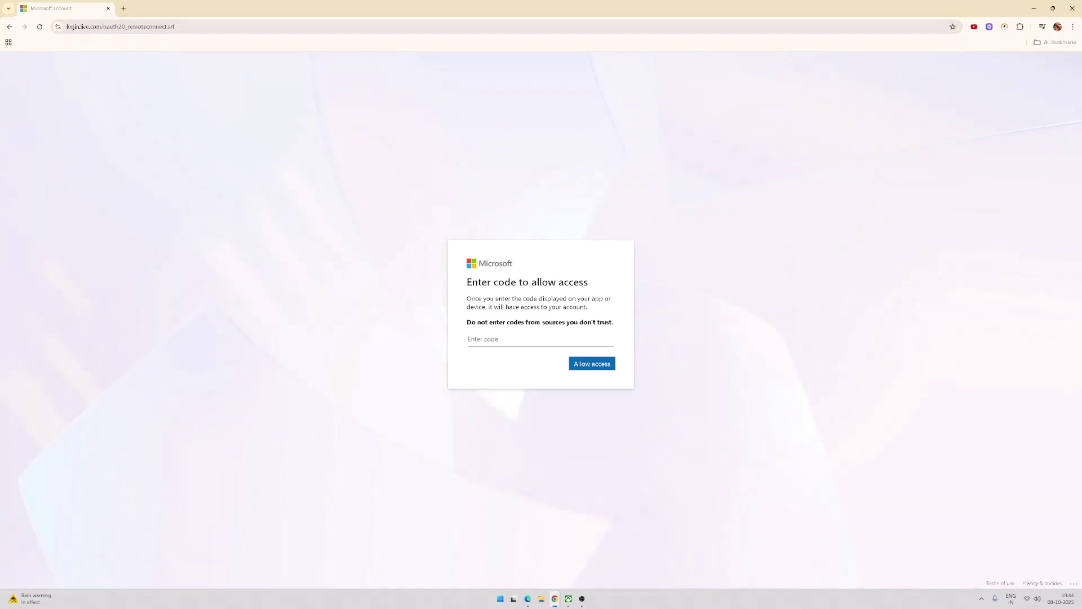
{"action": "type", "text": "MCDFDKJKJ"}
{"action": "key", "text": "alt+Tab"}
{"action": "key", "text": "Escape"}
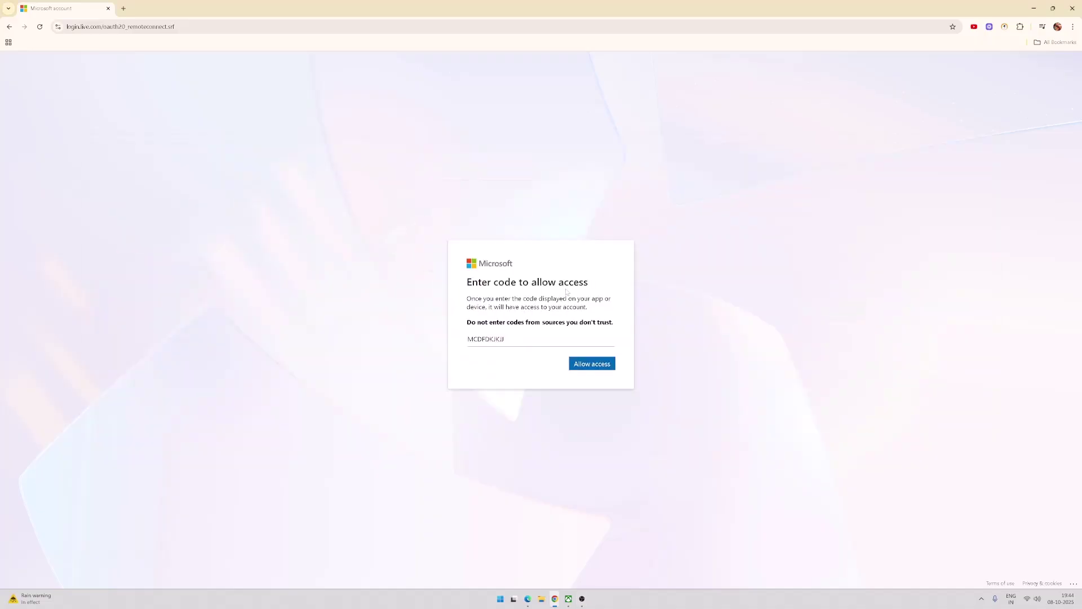